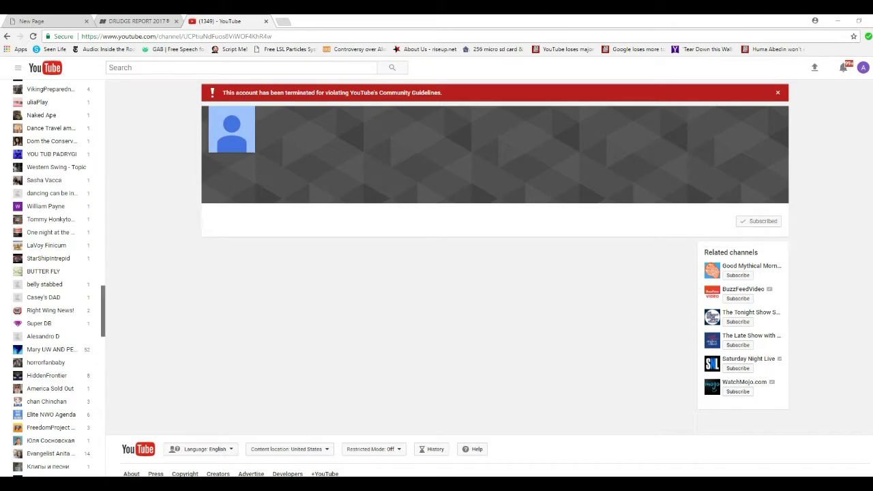
scroll(51, 272, "down", 3)
scroll(51, 273, "down", 3)
scroll(51, 273, "down", 3)
scroll(51, 273, "down", 4)
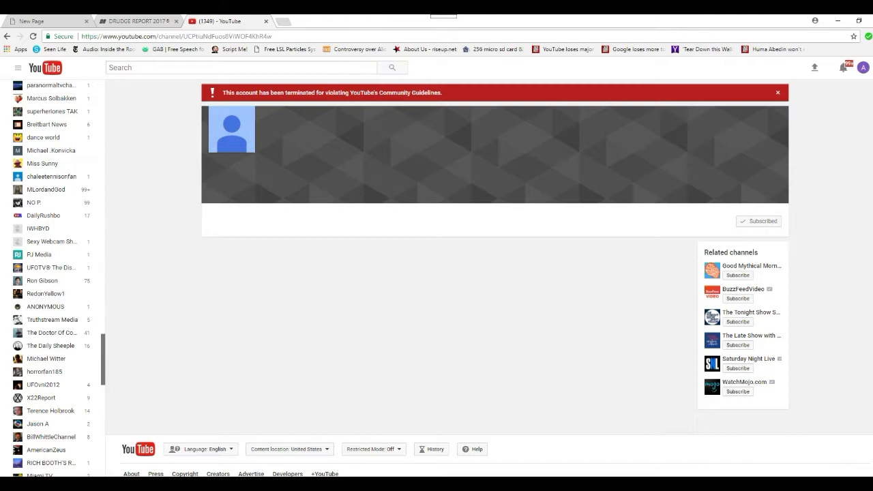
scroll(51, 273, "down", 3)
scroll(51, 273, "down", 3)
scroll(52, 273, "down", 3)
scroll(51, 273, "down", 3)
scroll(51, 273, "down", 3)
scroll(51, 273, "down", 3)
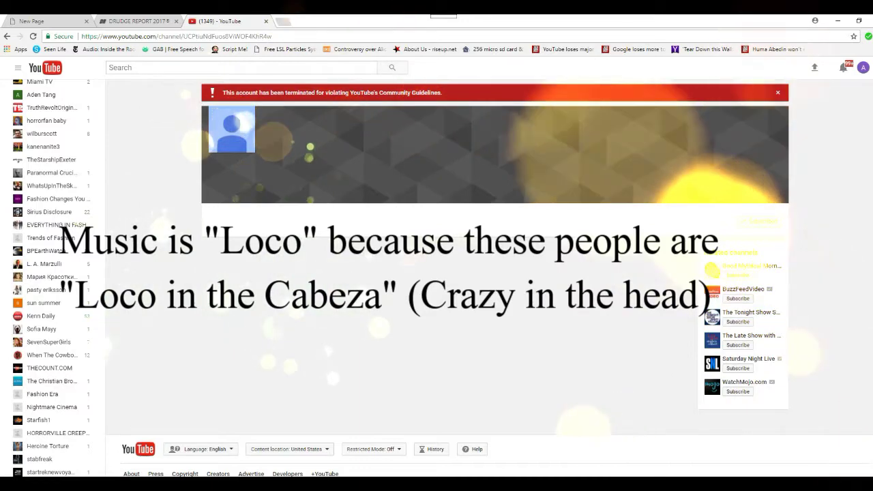
scroll(51, 273, "down", 3)
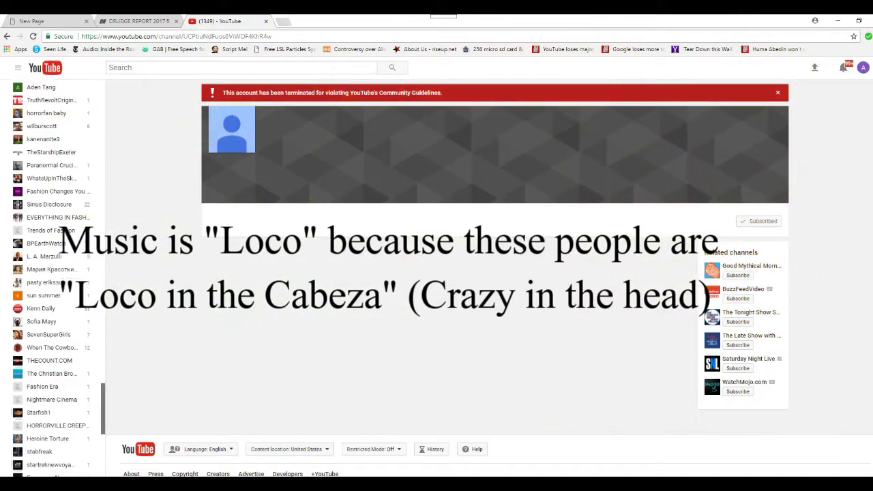
scroll(51, 273, "down", 3)
scroll(51, 273, "down", 3)
scroll(51, 273, "down", 3)
scroll(51, 273, "down", 3)
scroll(52, 272, "down", 3)
scroll(51, 273, "down", 3)
scroll(51, 273, "down", 2)
scroll(51, 273, "down", 3)
scroll(52, 273, "down", 3)
scroll(51, 273, "down", 3)
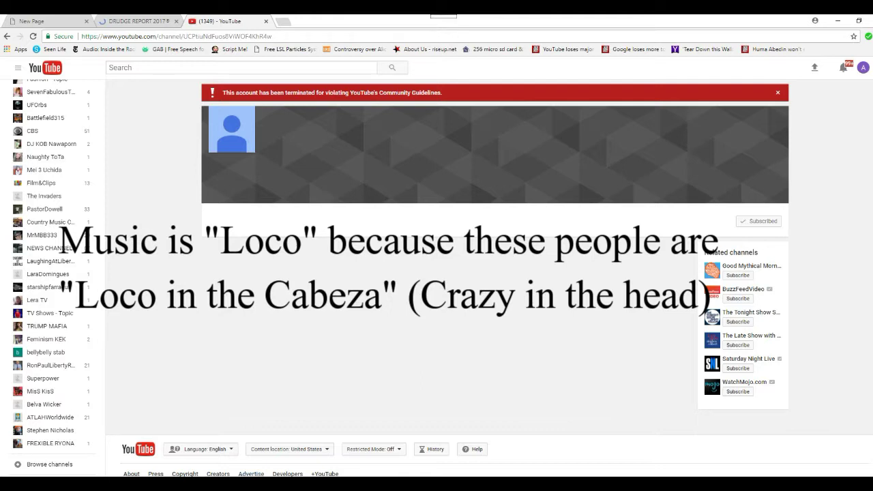
Open the spam-terminated channel from the sidebar and confirm unsubscribing from it.
left_click(44, 404)
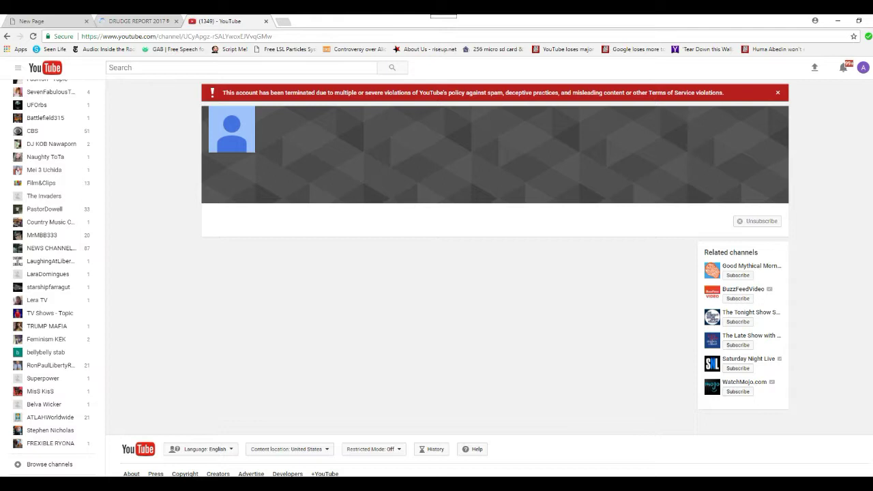
left_click(757, 221)
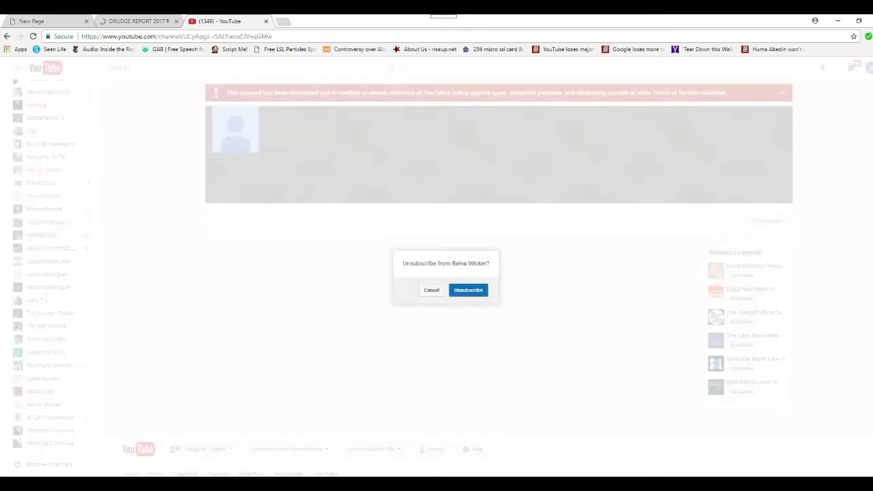
left_click(468, 290)
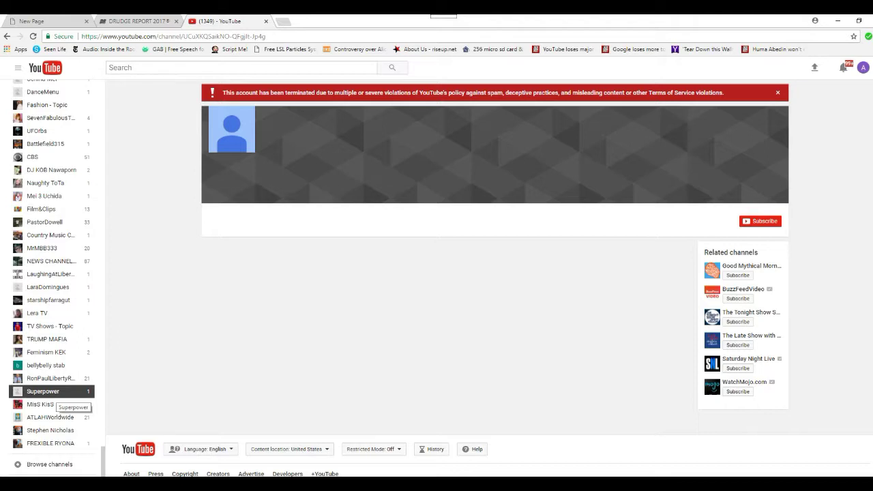
Open the terminated Superpower channel from the sidebar and confirm the unsubscribe.
left_click(42, 391)
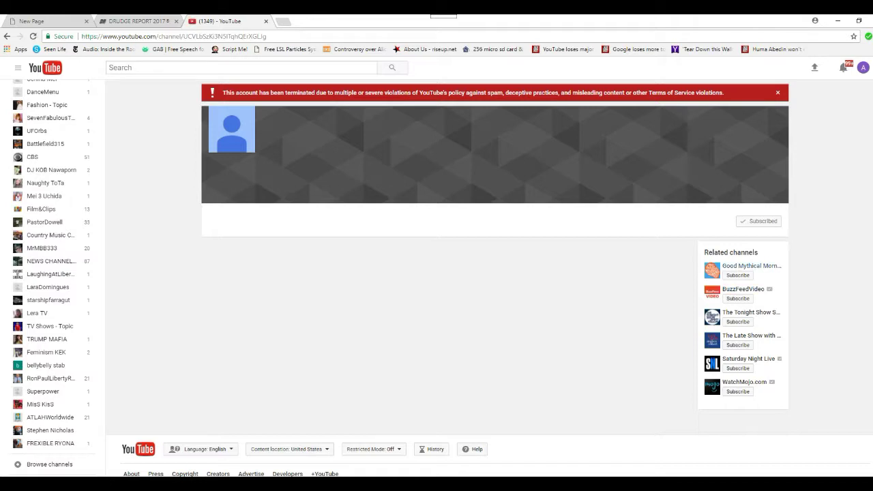
left_click(757, 221)
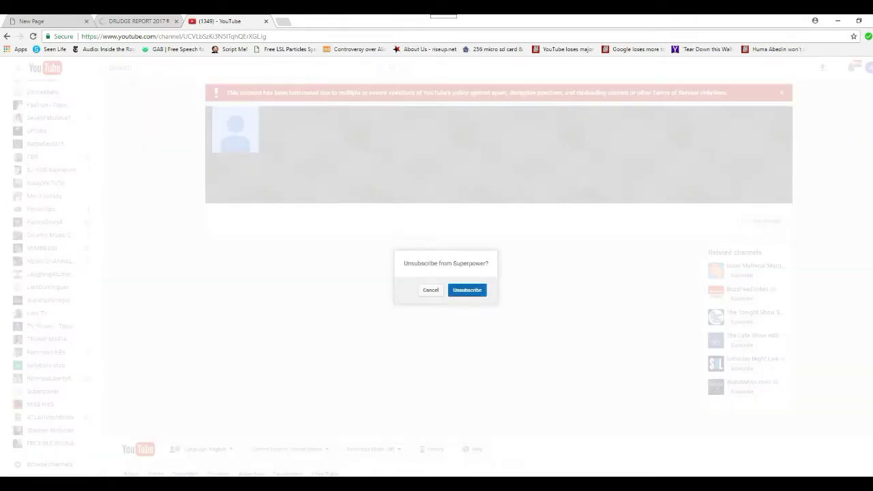
left_click(468, 290)
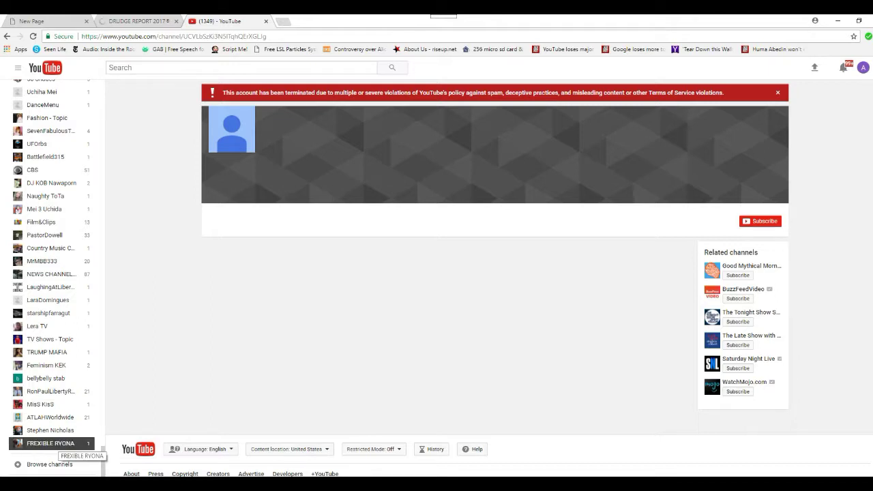
scroll(51, 443, "up", 5)
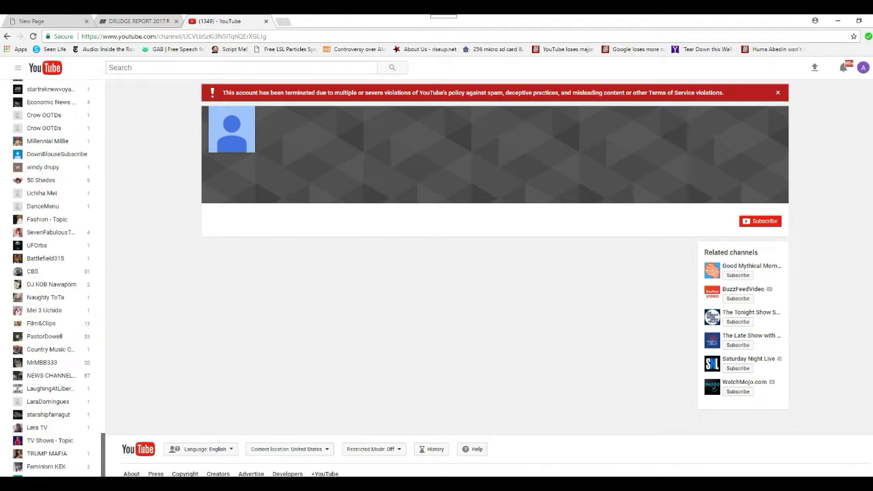
scroll(52, 273, "up", 3)
scroll(51, 273, "up", 1)
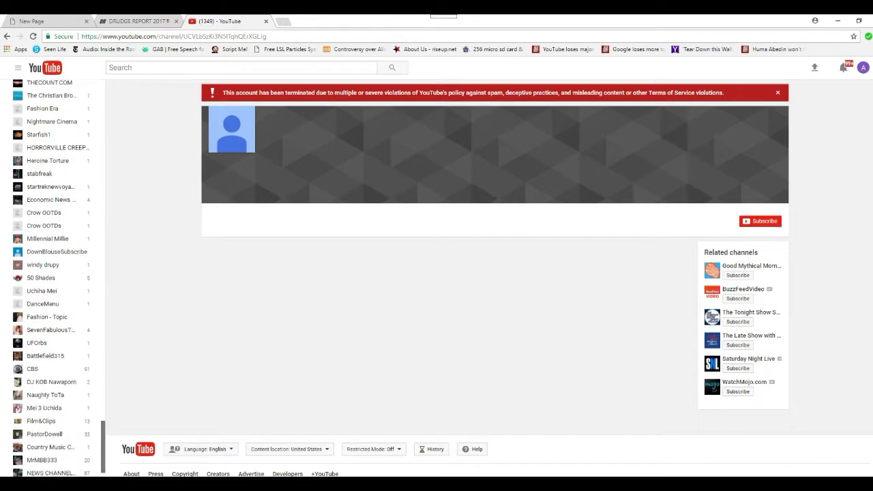
scroll(52, 272, "up", 2)
scroll(51, 273, "up", 2)
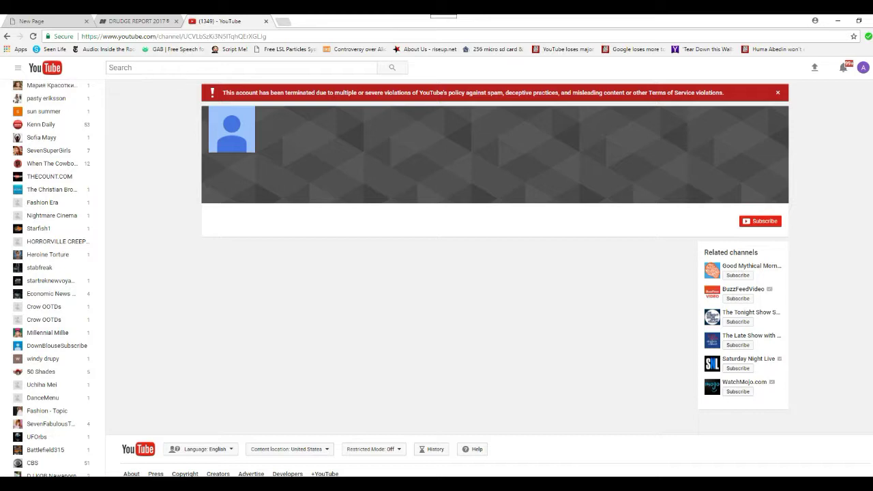